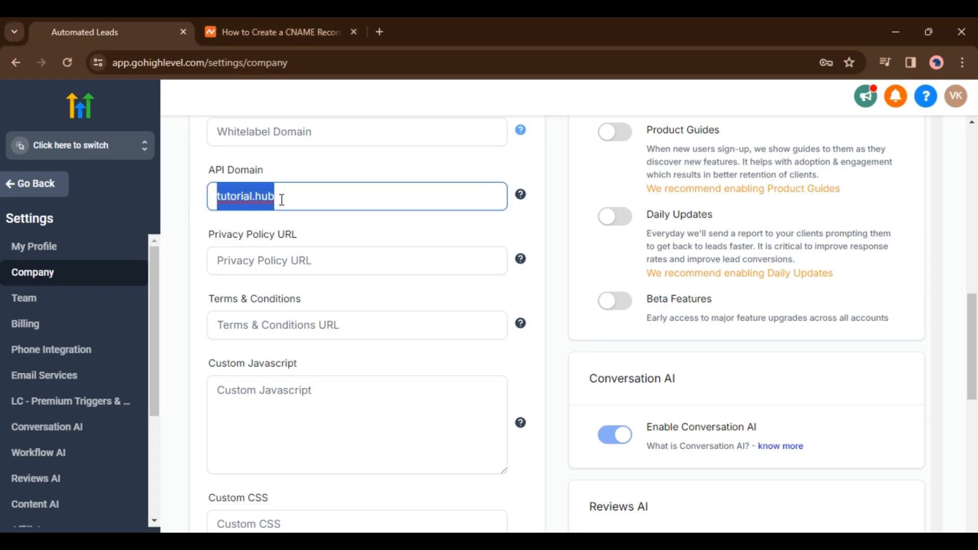
Leave tutorial.hub entered as the API Domain in the company settings
click(281, 198)
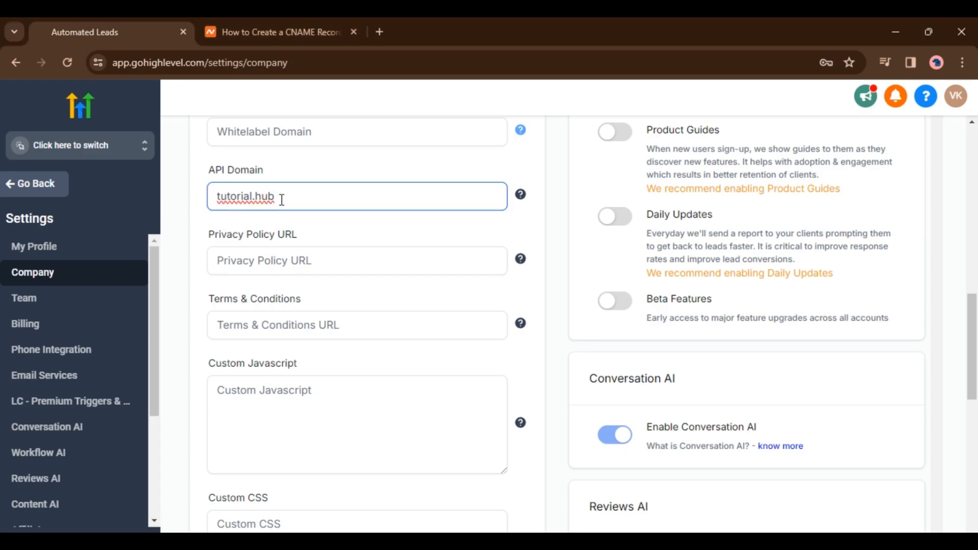
scroll(76, 344, down, 3)
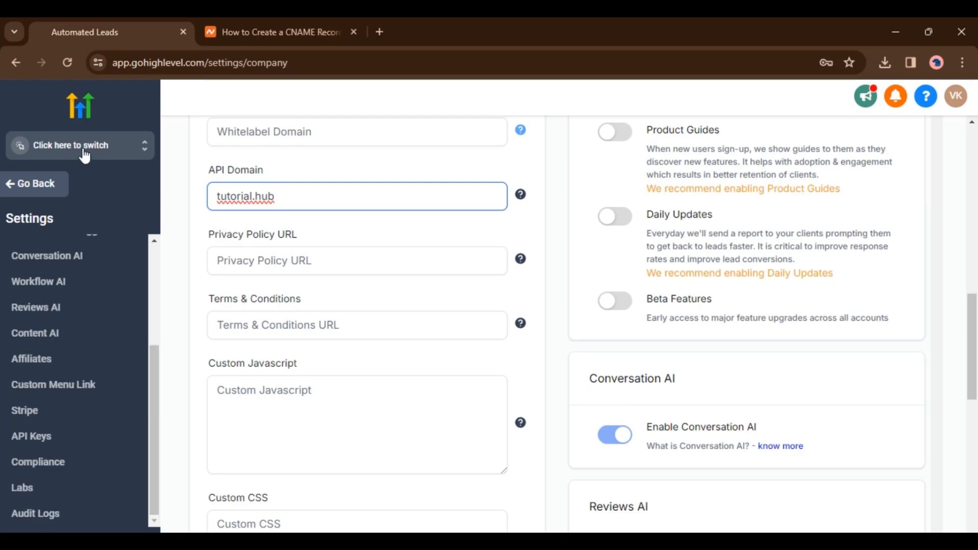
Switch into the Aibiz sub-account and go to its settings
click(71, 146)
click(230, 222)
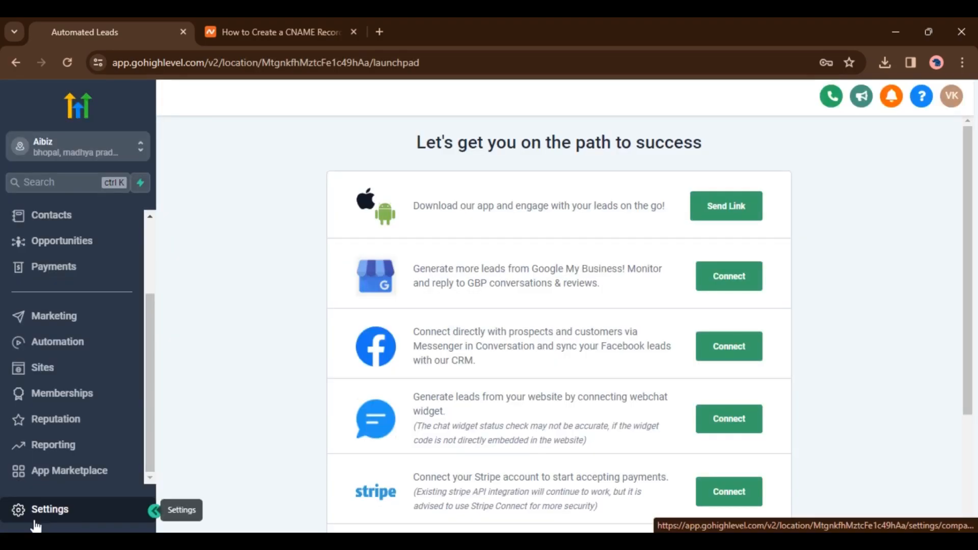
click(34, 508)
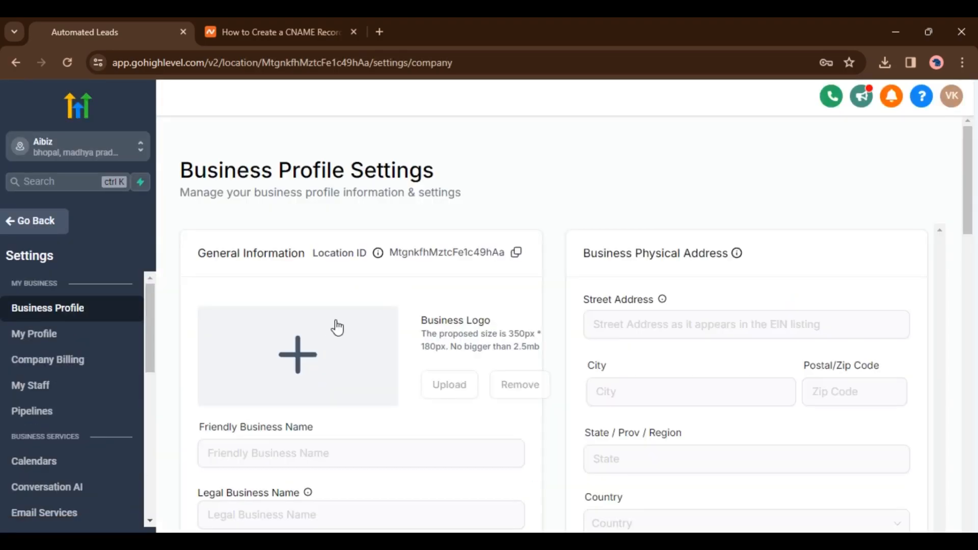
scroll(336, 328, down, 5)
scroll(348, 290, down, 5)
scroll(348, 288, down, 5)
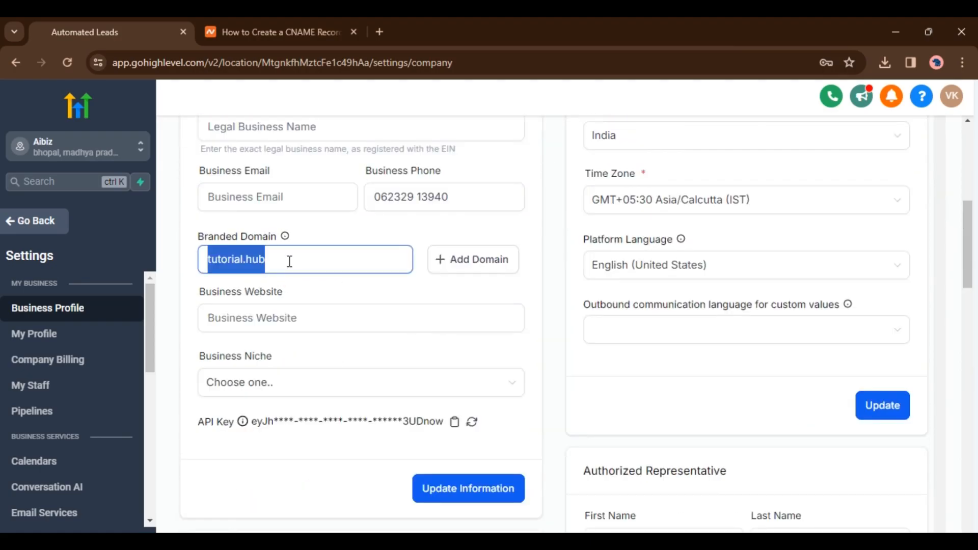
Replace the Branded Domain with tutorial.hub, then move to the Namecheap CNAME article
key(BackSpace)
key(BackSpace)
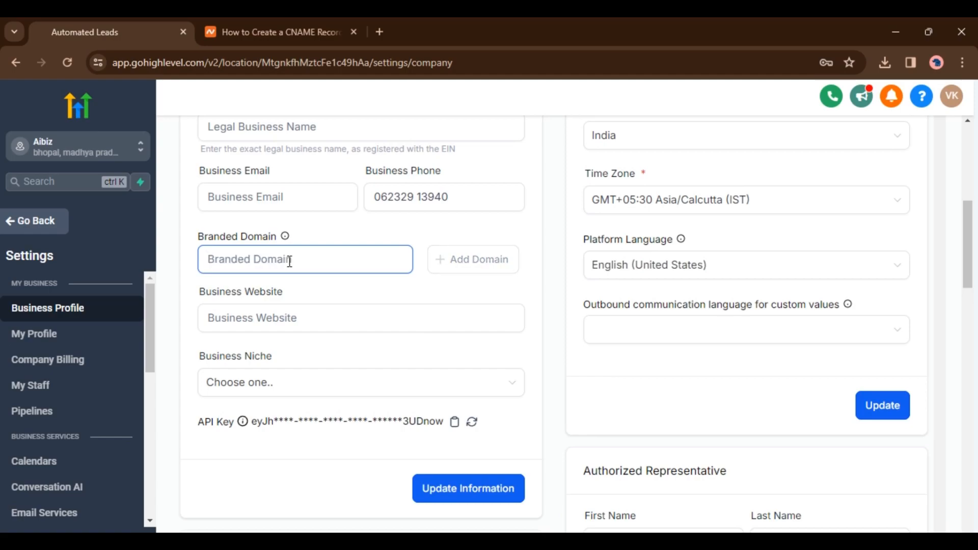
text(tutoria)
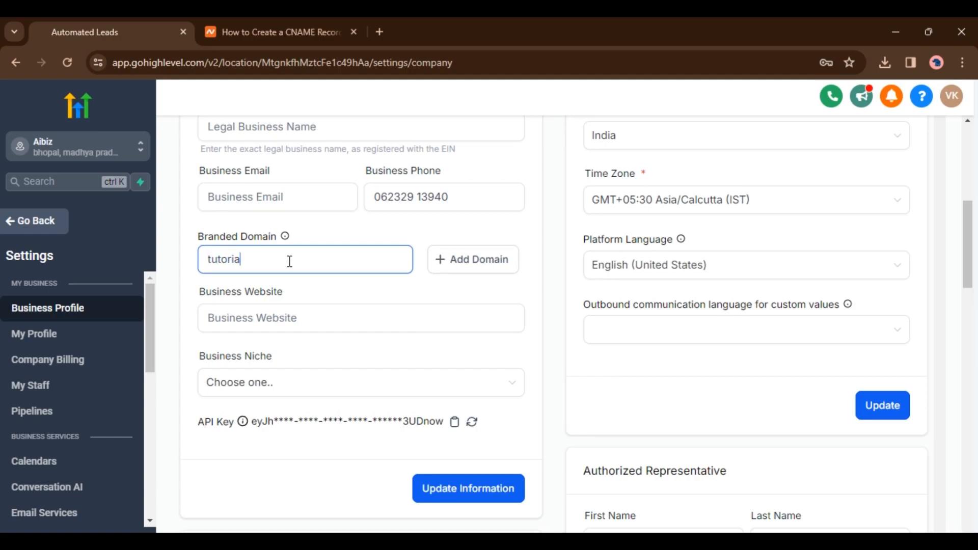
text(l.hu)
text(b)
click(361, 290)
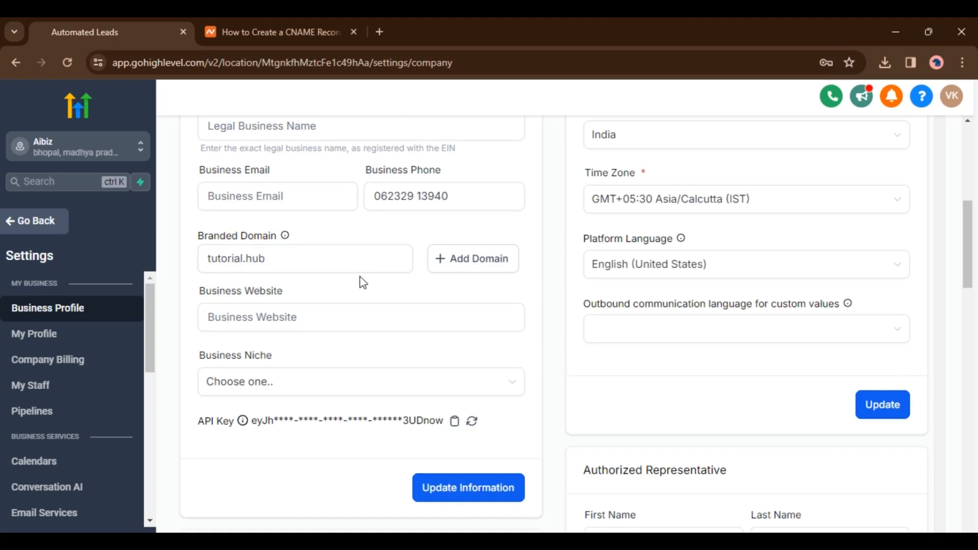
click(360, 318)
click(217, 260)
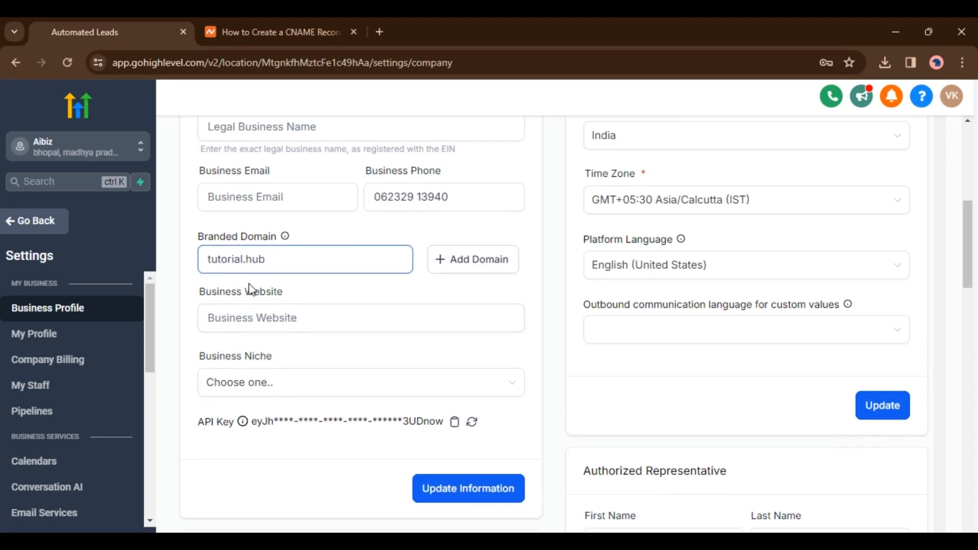
key(ctrl+Tab)
scroll(274, 232, up, 3)
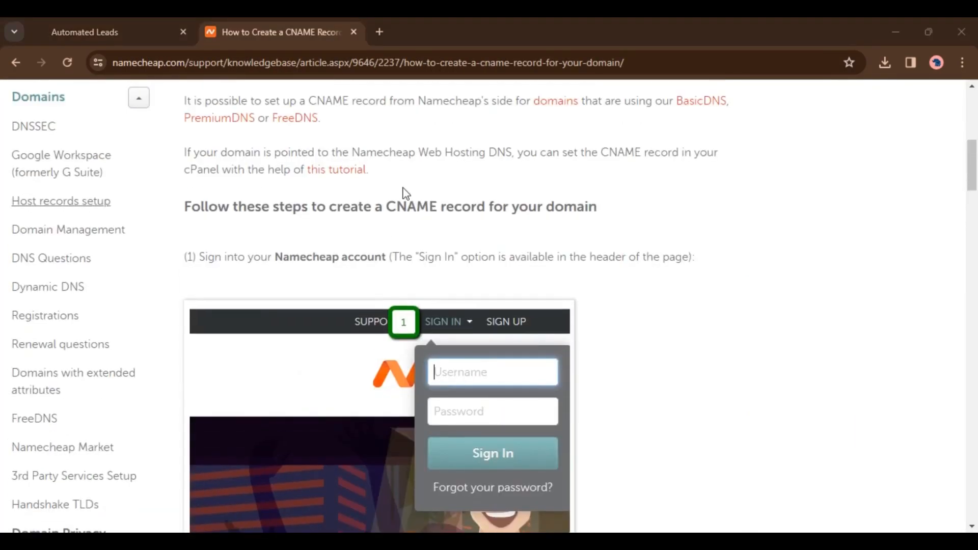
scroll(398, 199, up, 2)
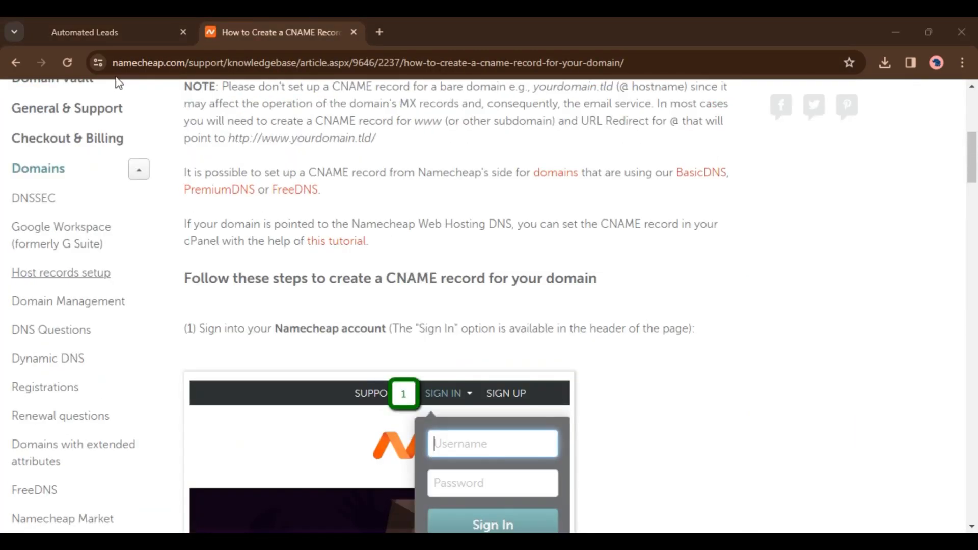
scroll(459, 260, down, 4)
scroll(459, 260, down, 2)
scroll(437, 247, down, 5)
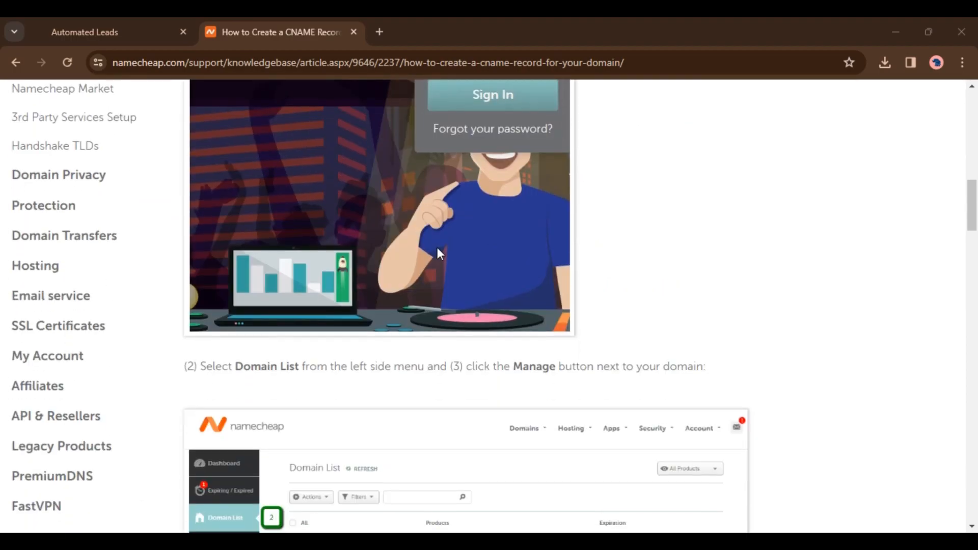
scroll(306, 275, down, 4)
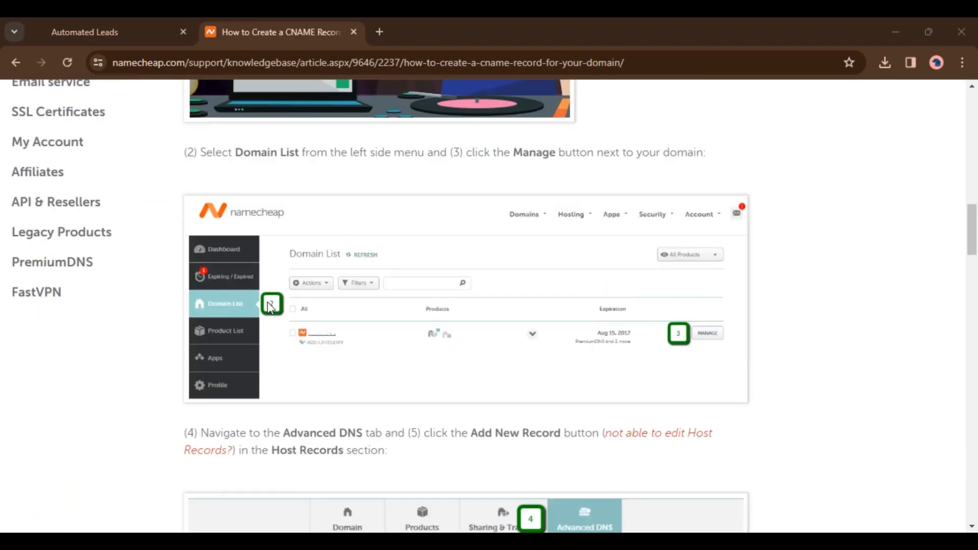
scroll(451, 283, down, 3)
scroll(641, 284, down, 4)
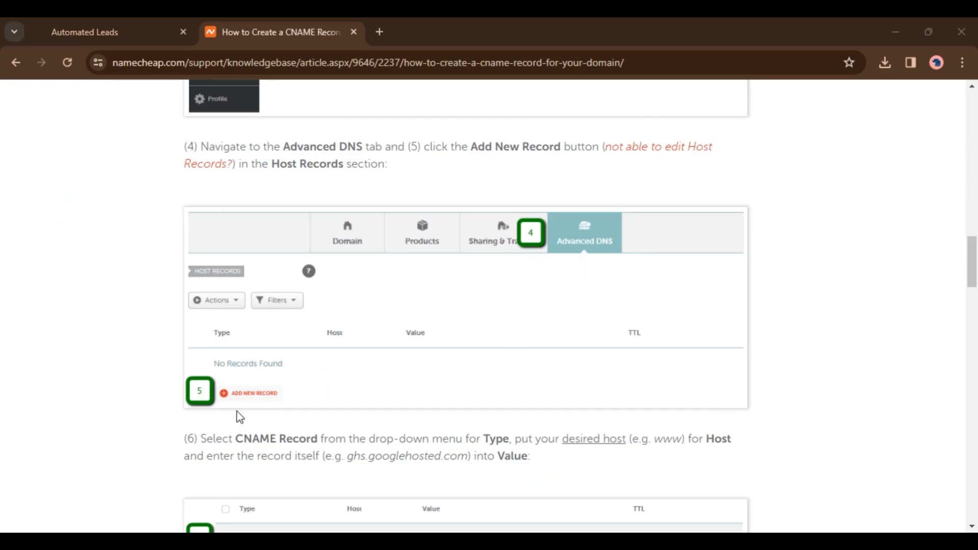
scroll(244, 413, down, 3)
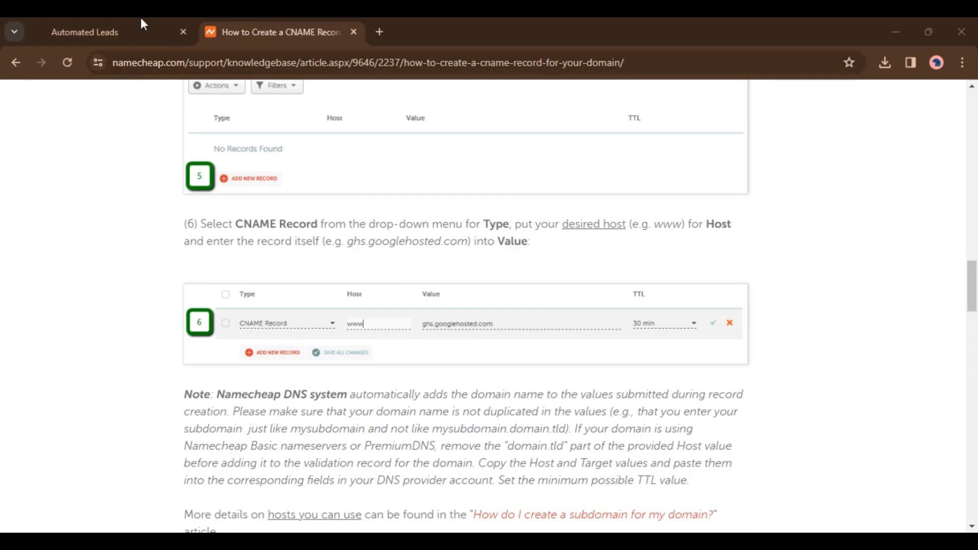
Glance at the HighLevel sub-account settings and return to the Namecheap CNAME article
click(107, 32)
key(ctrl+Tab)
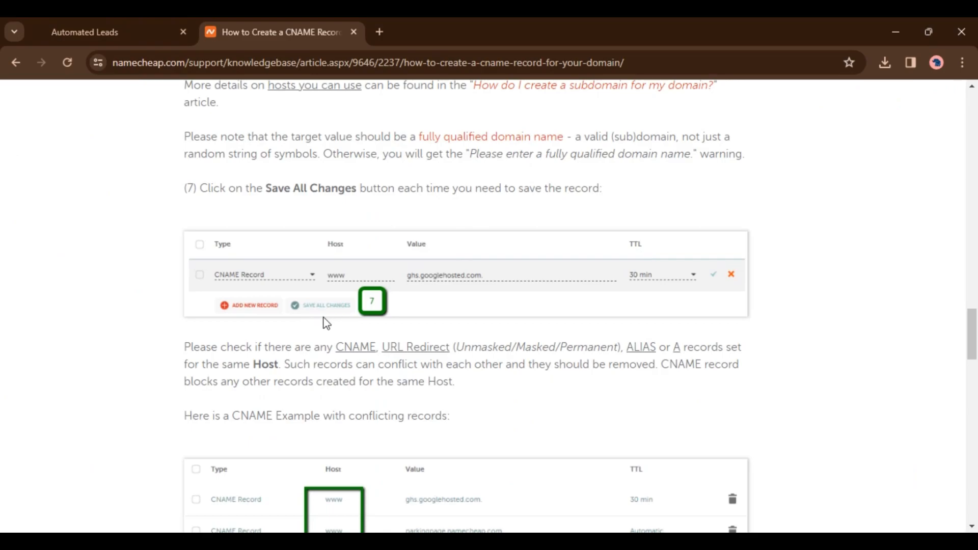
scroll(324, 315, down, 2)
scroll(329, 306, down, 1)
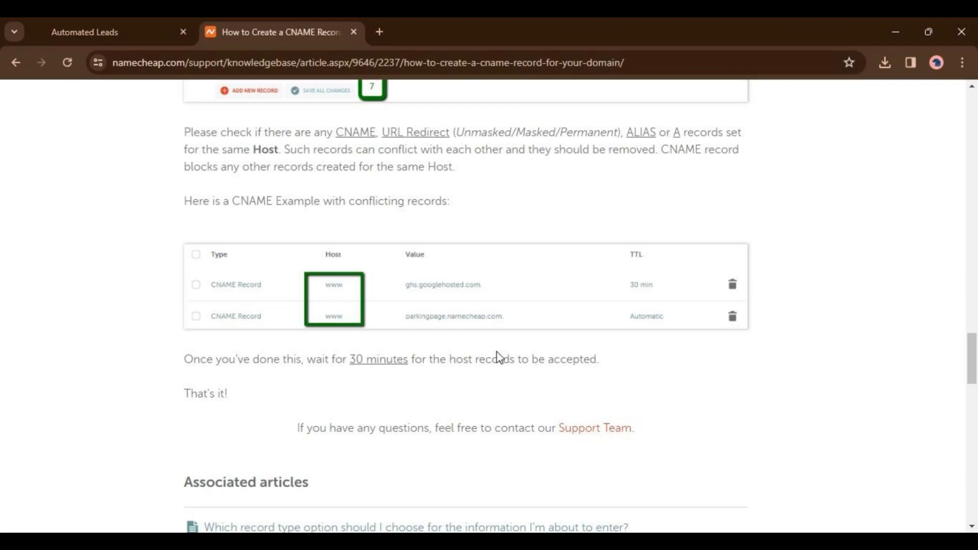
scroll(600, 275, down, 1)
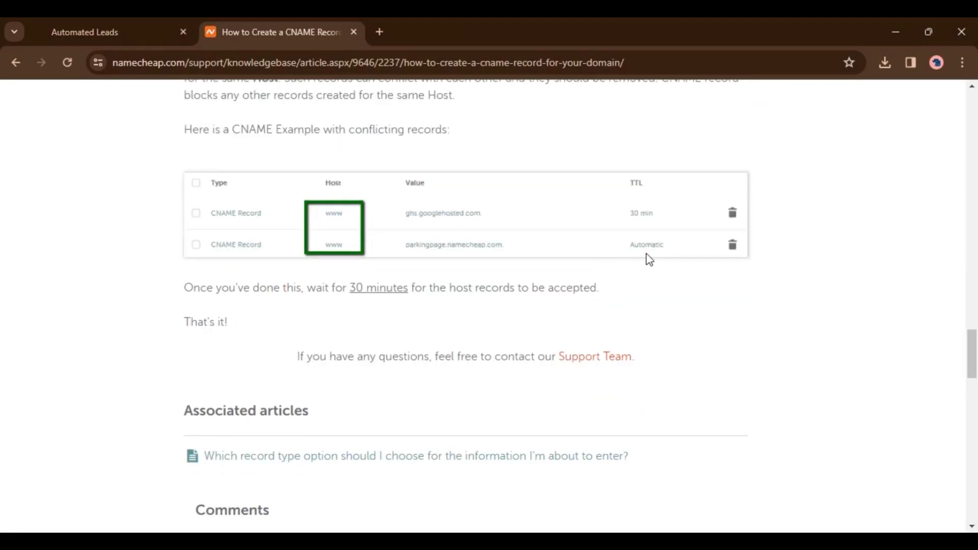